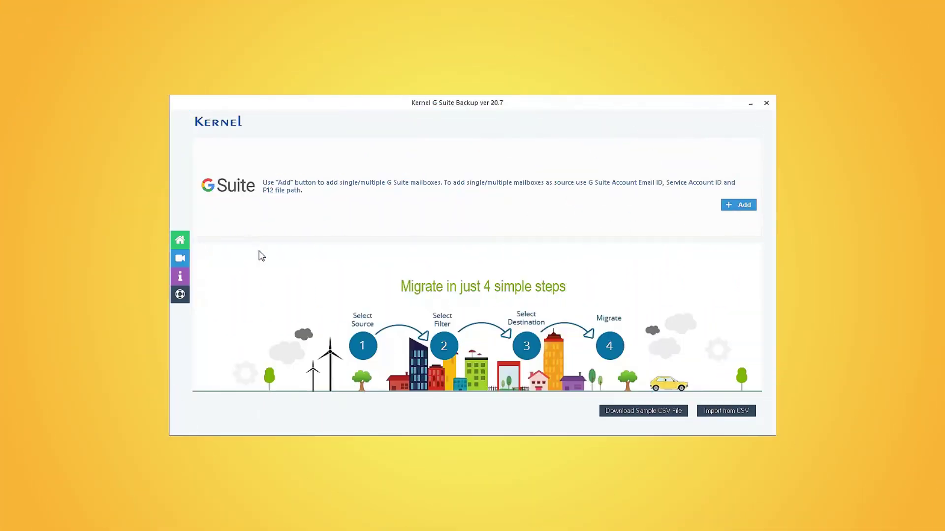
Enter the admin account login email and service account ID for a new source.
click(734, 209)
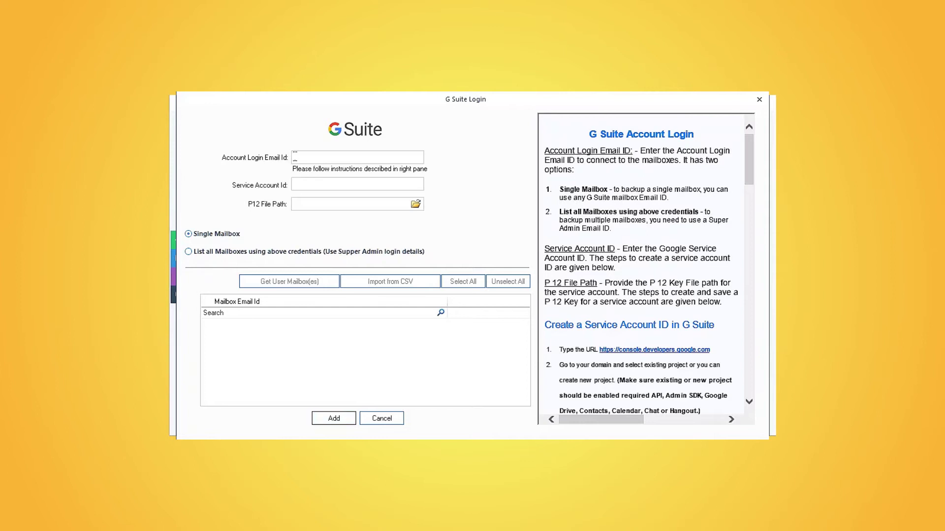
key(ctrl+v)
key(Tab)
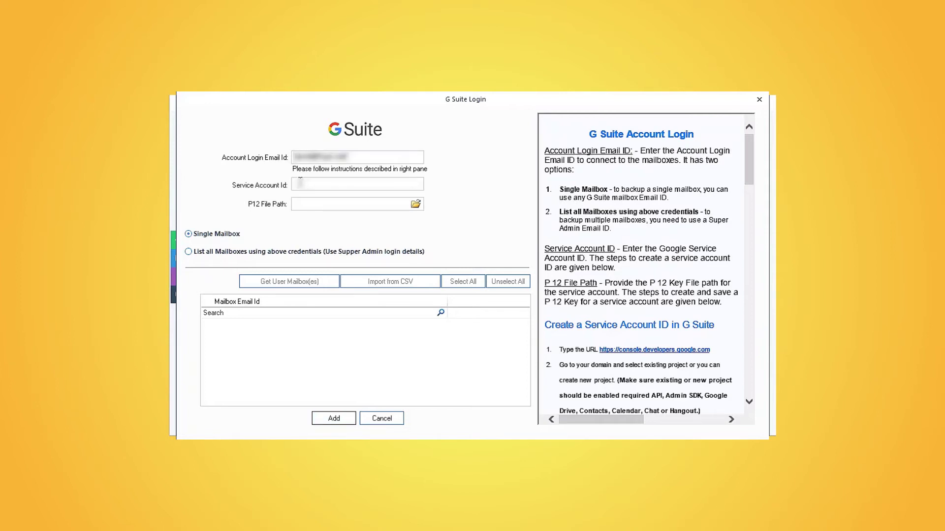
key(ctrl+v)
Attach the my-project .p12 key file and fetch all five domain mailboxes.
click(416, 204)
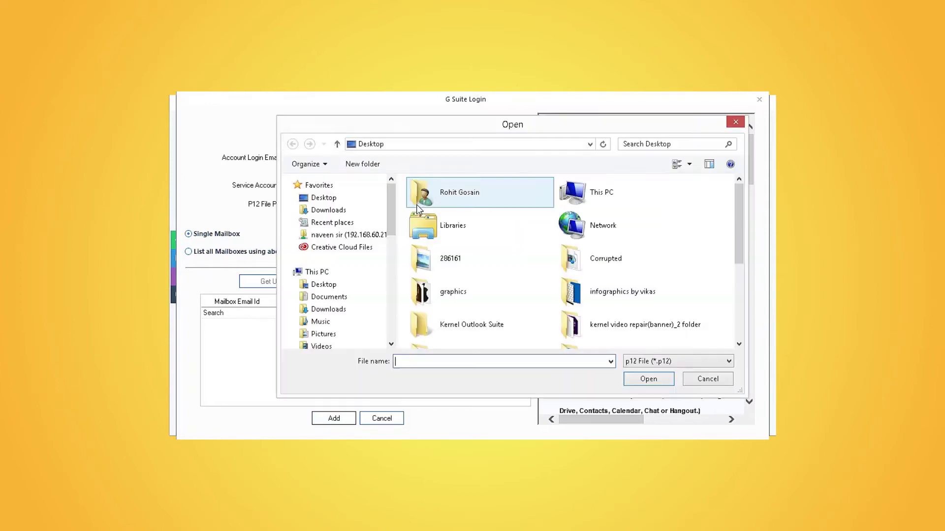
scroll(739, 258, down, 3)
click(480, 334)
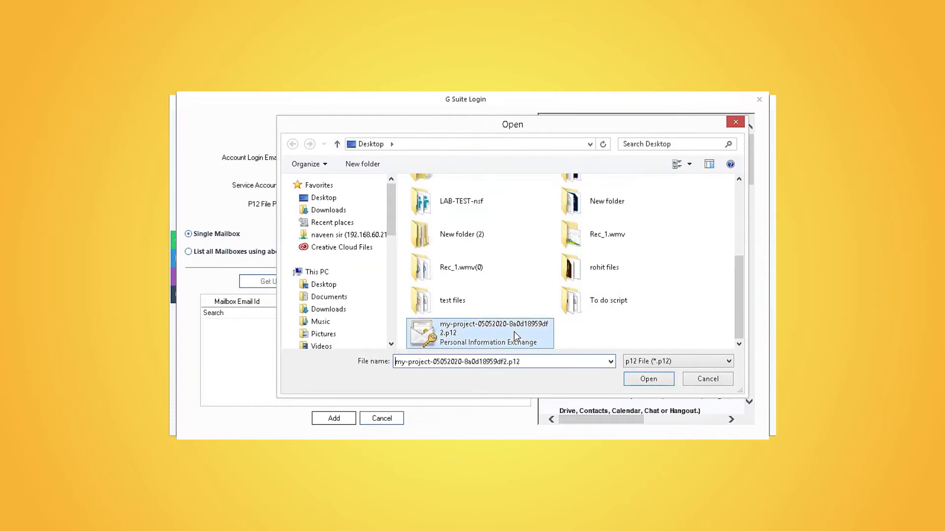
click(649, 379)
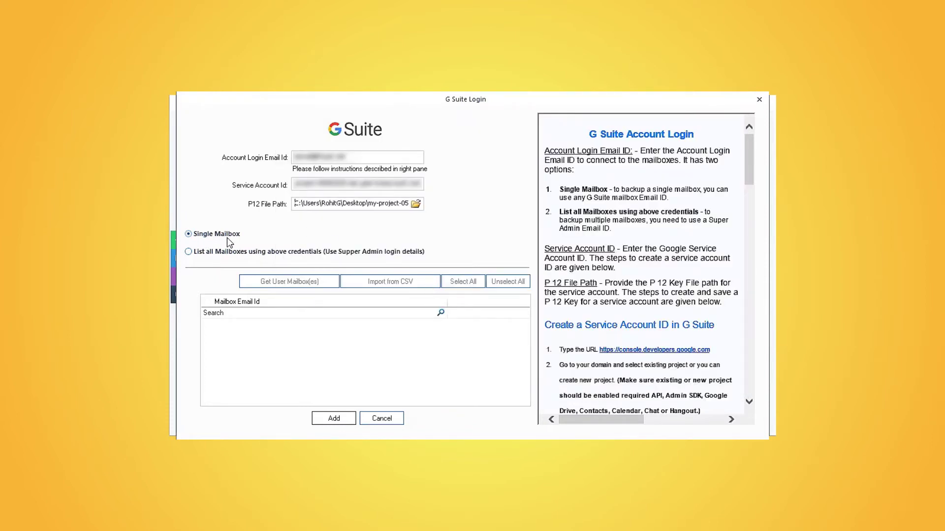
click(221, 252)
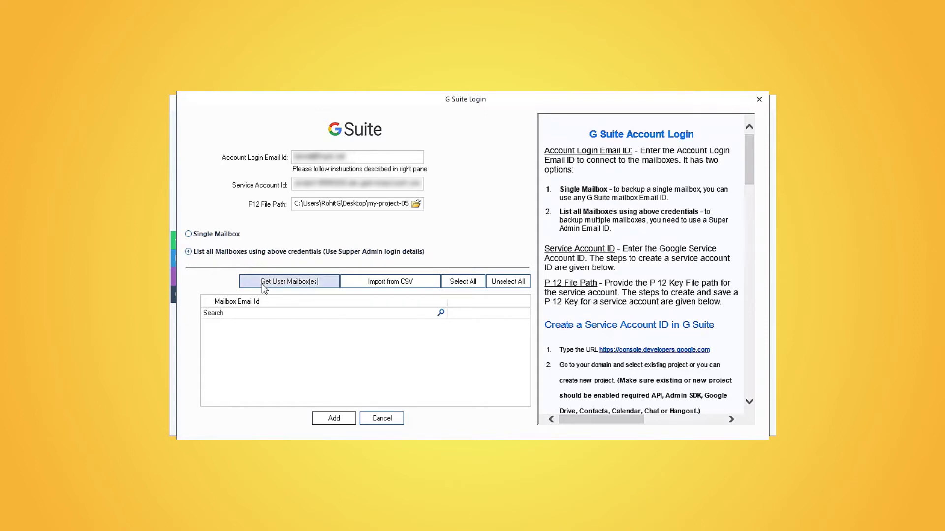
click(289, 287)
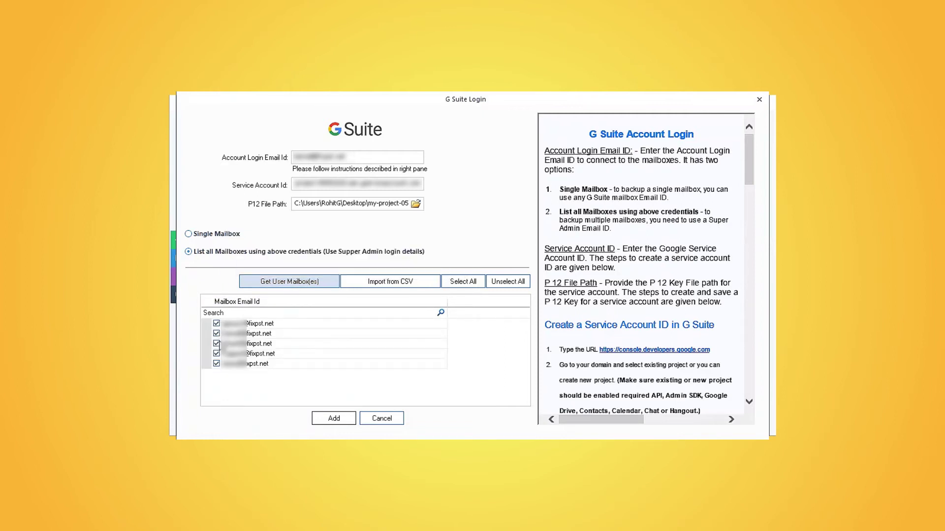
Add the five mailboxes and filter to Google Drive files, excluding email, contacts and calendar.
click(334, 419)
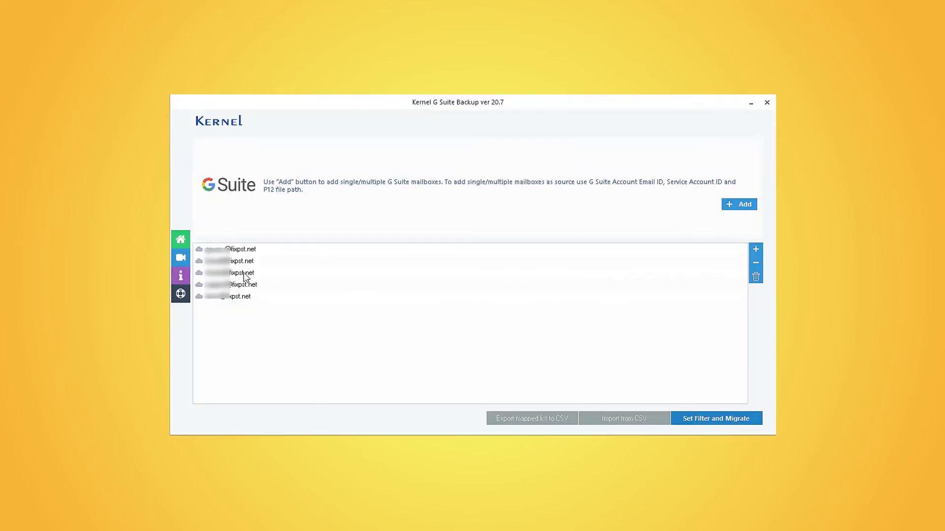
click(709, 416)
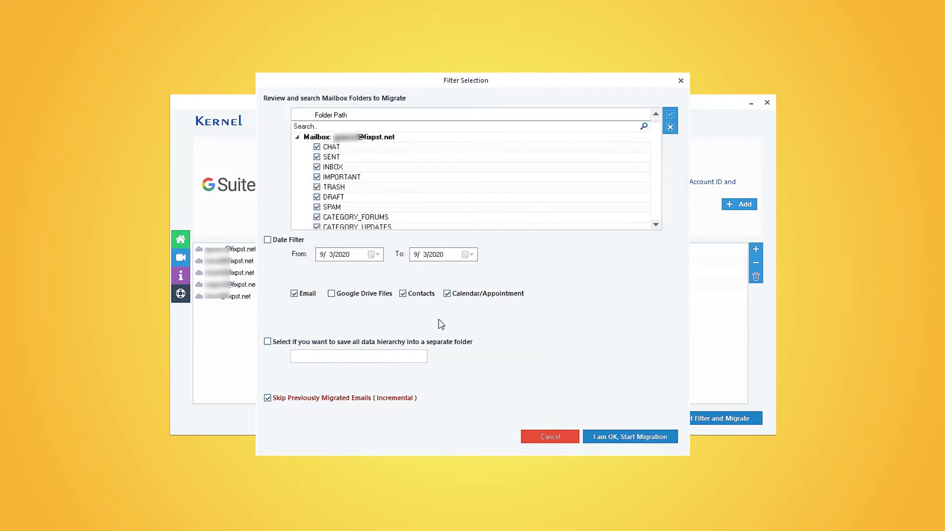
click(330, 294)
click(294, 294)
click(404, 294)
click(448, 295)
Start the migration with PST output saved to the Desktop folder.
click(632, 434)
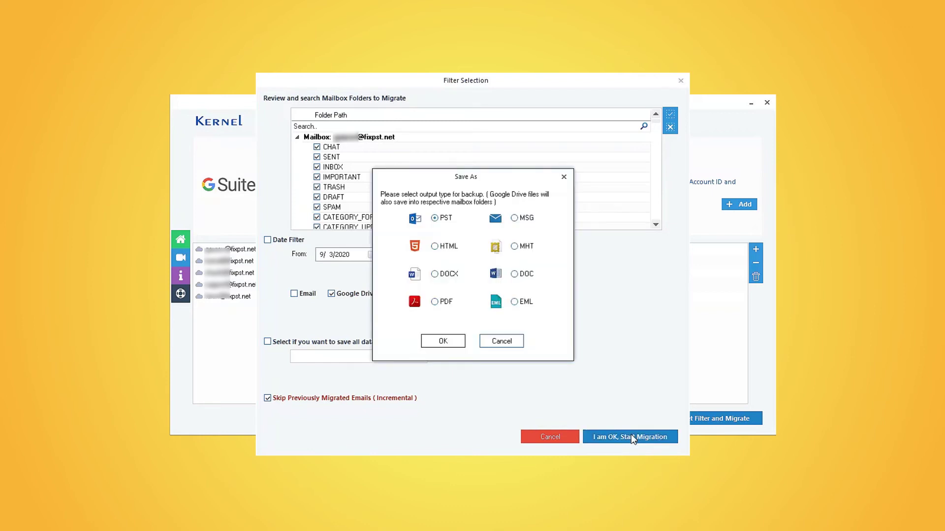
click(443, 341)
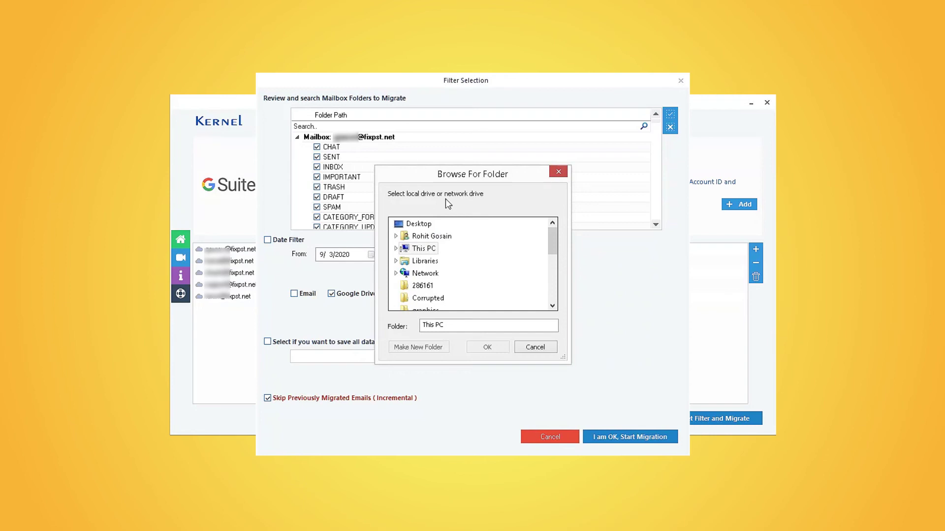
click(419, 224)
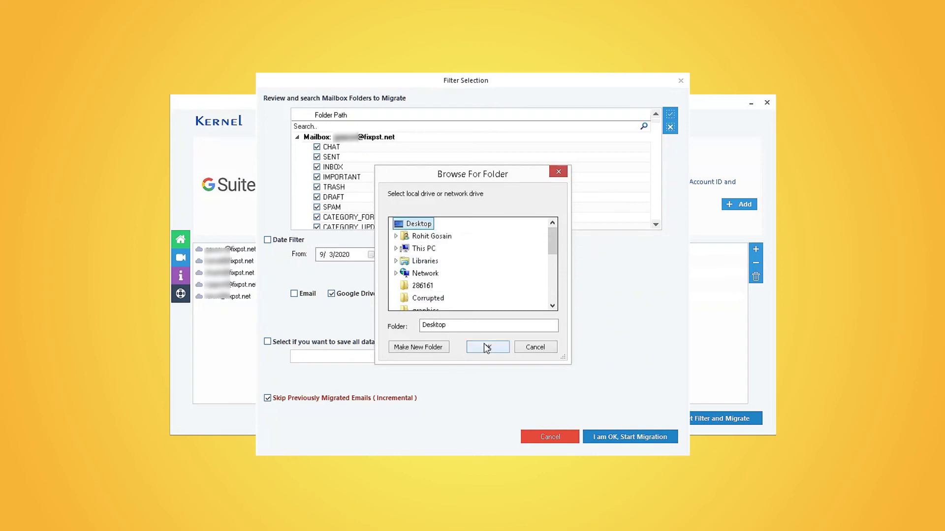
click(492, 345)
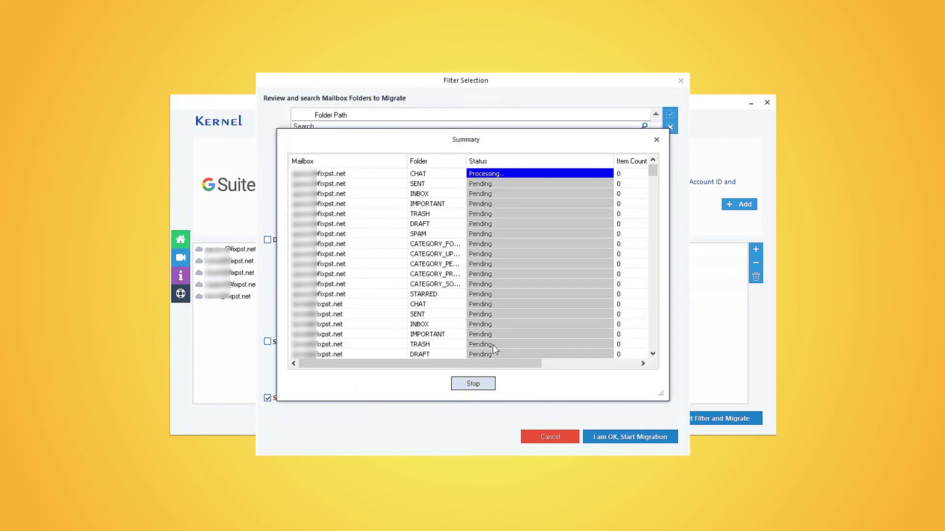